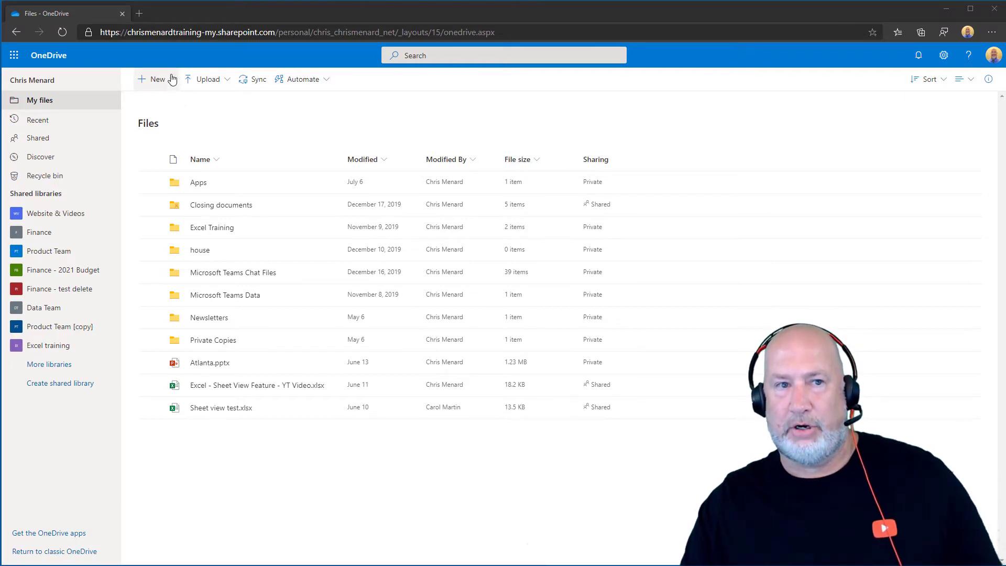
Create a new folder named 'A1 Test' in My files
click(172, 80)
click(176, 102)
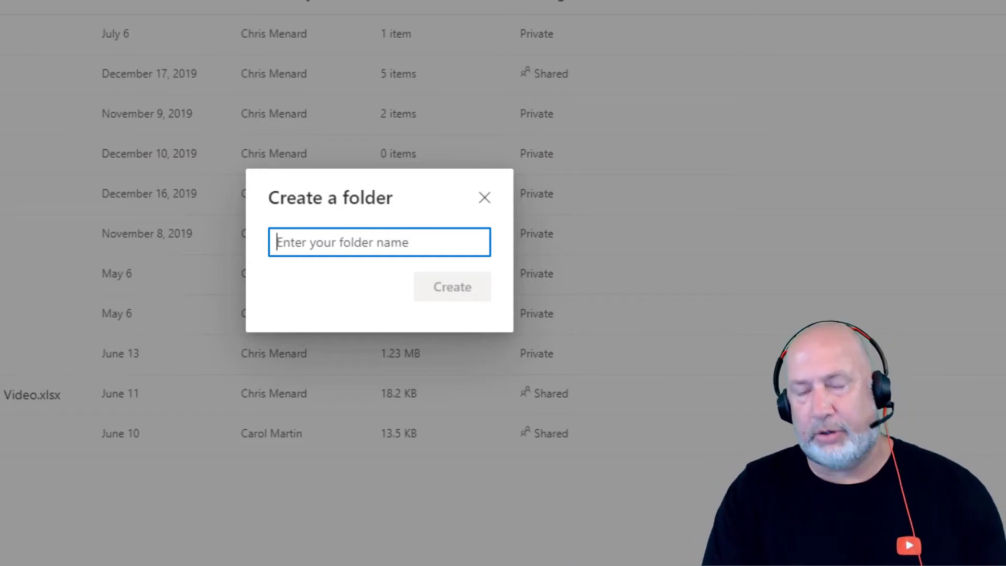
text(A)
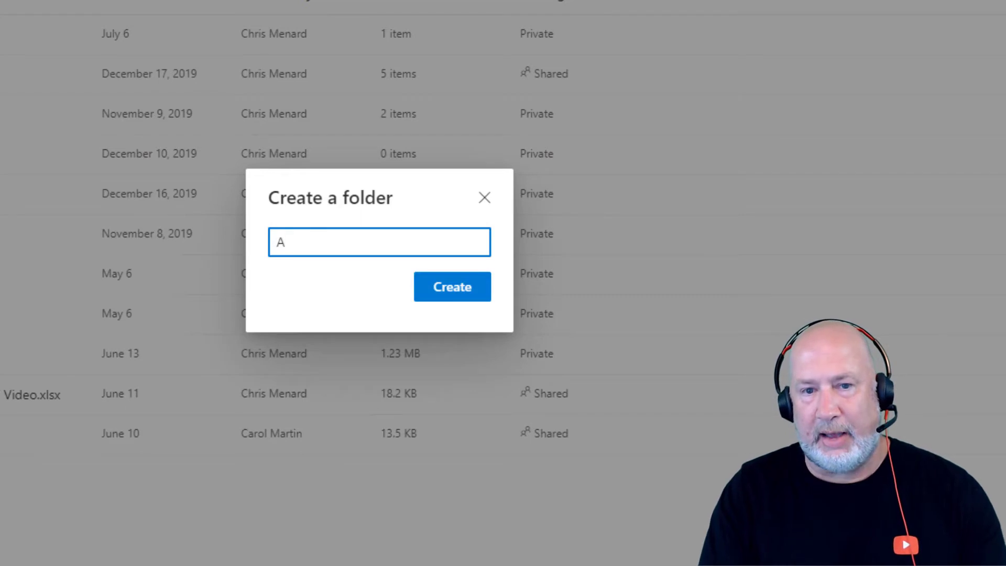
text(1 Te)
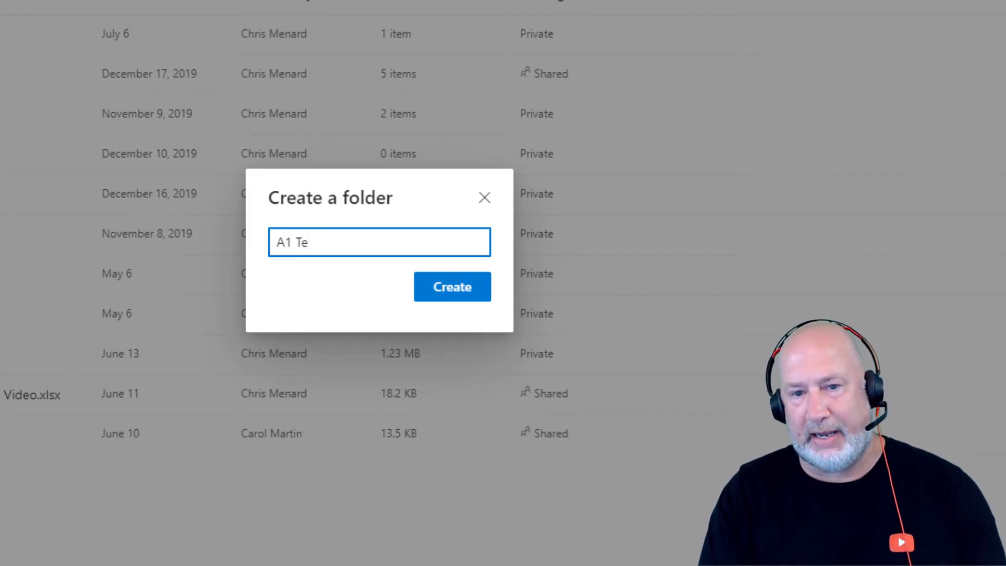
text(st)
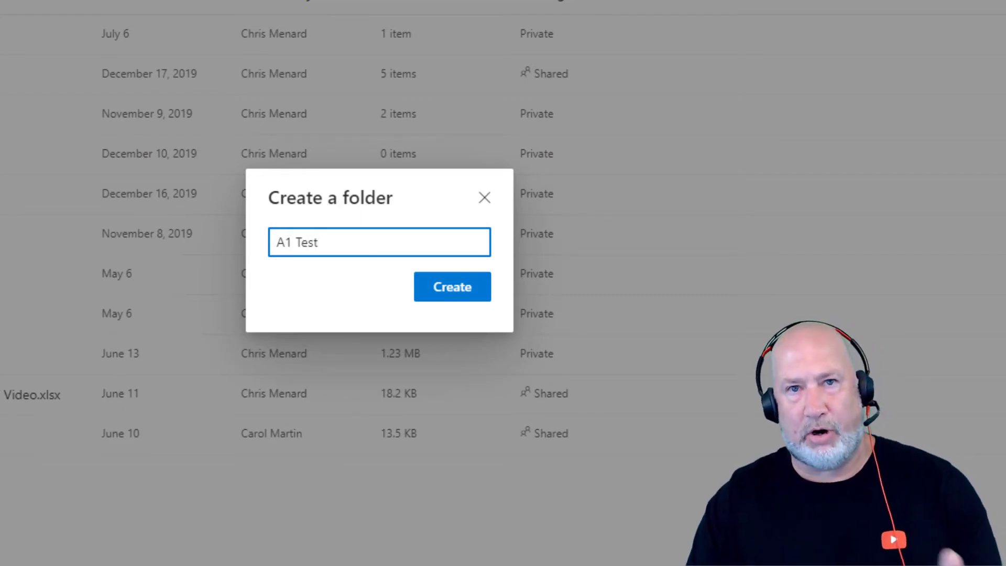
click(463, 297)
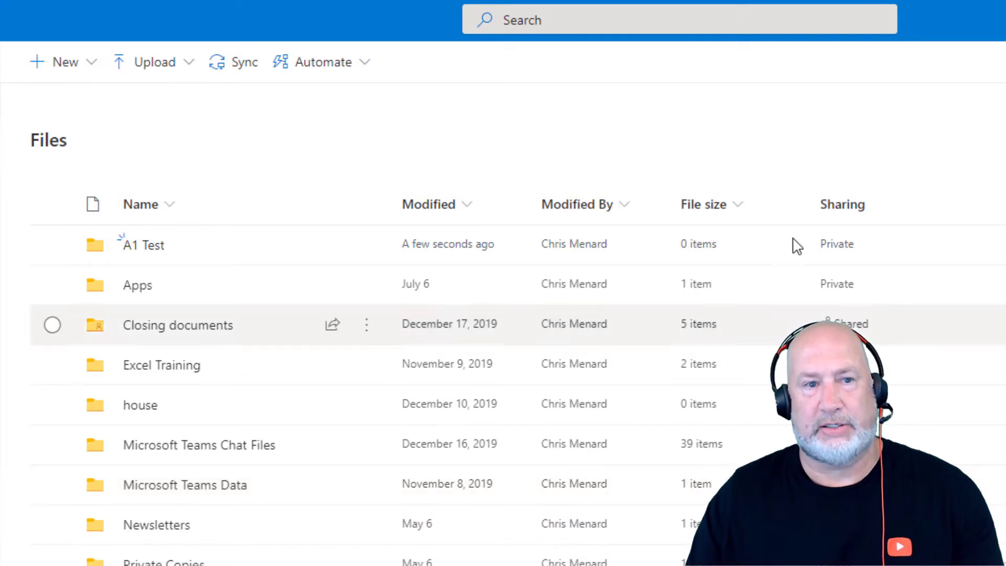
Select the A1 Test folder and start a file request for it
click(52, 244)
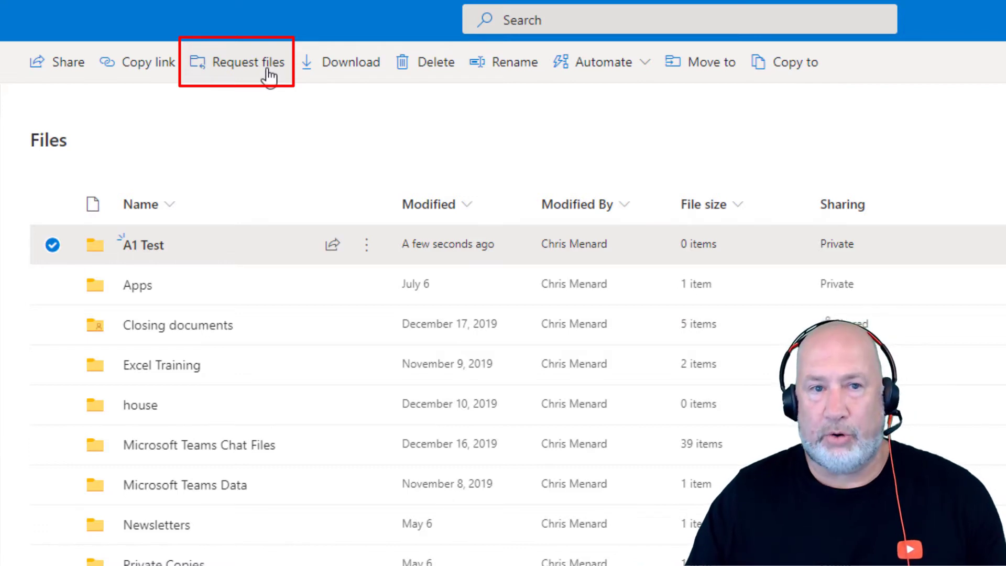
click(267, 77)
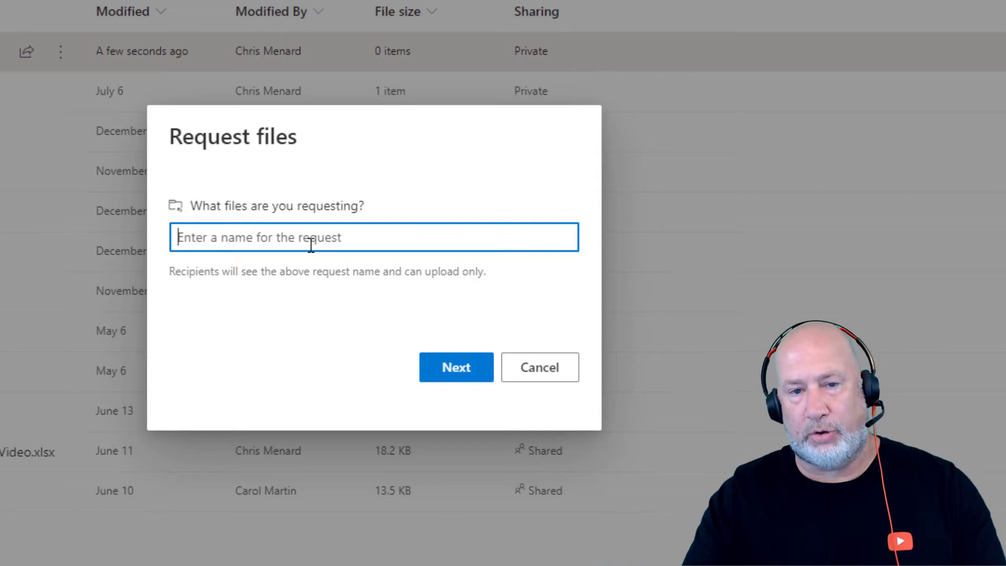
Enter 'World History' as the name of the A1 Test file request
text(W)
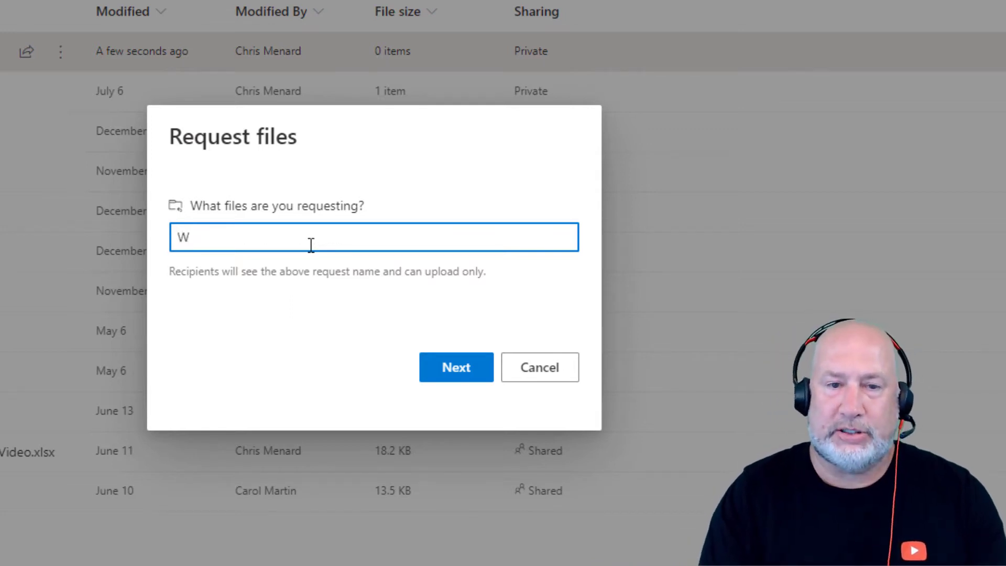
text(orld )
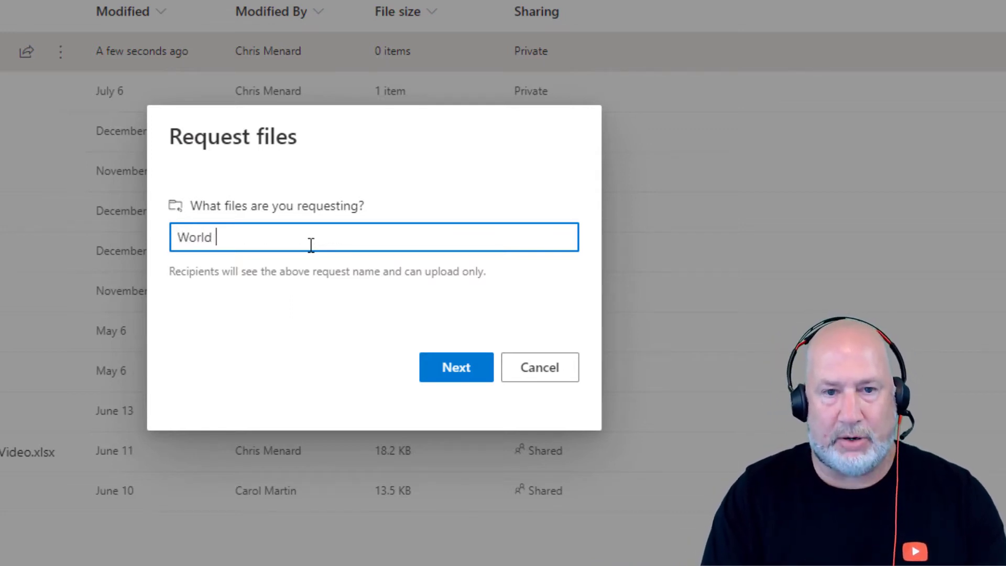
text(History)
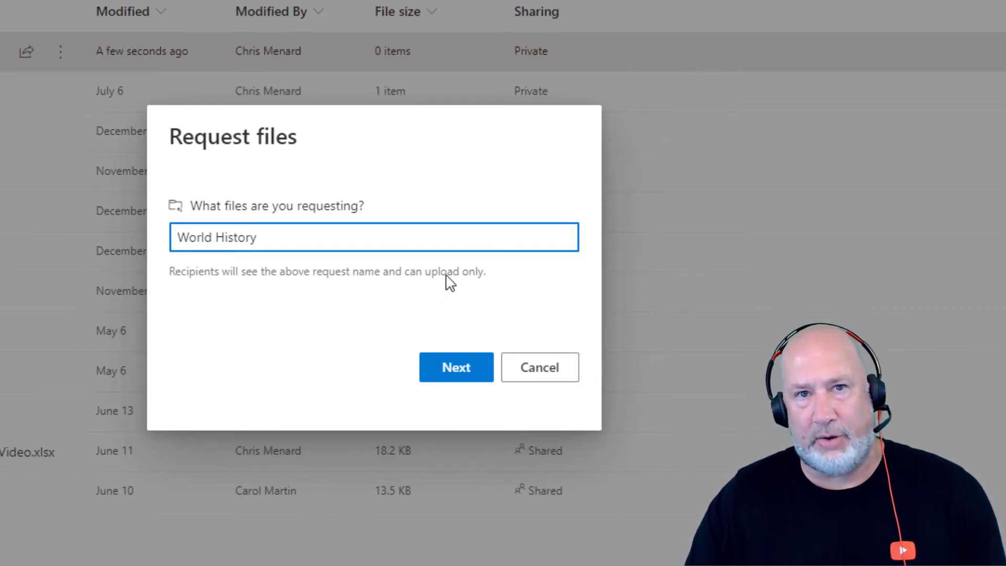
Create the World History request, copy its upload link, and finish
click(464, 376)
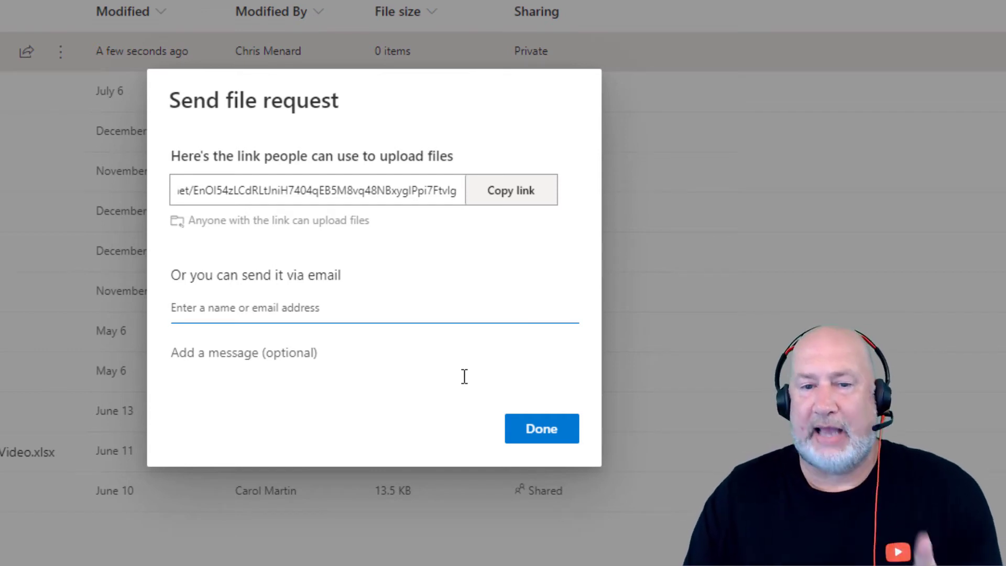
click(516, 198)
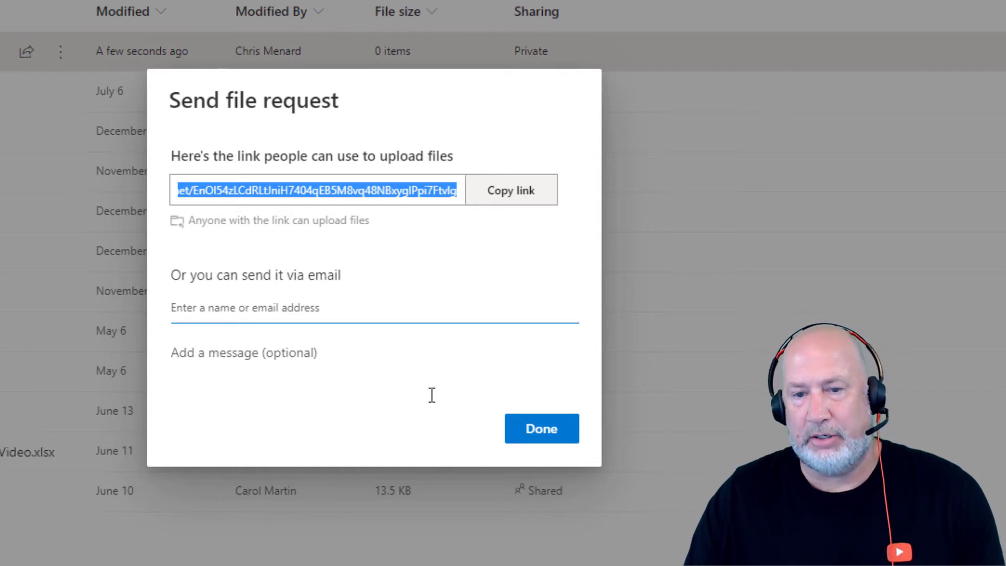
click(548, 427)
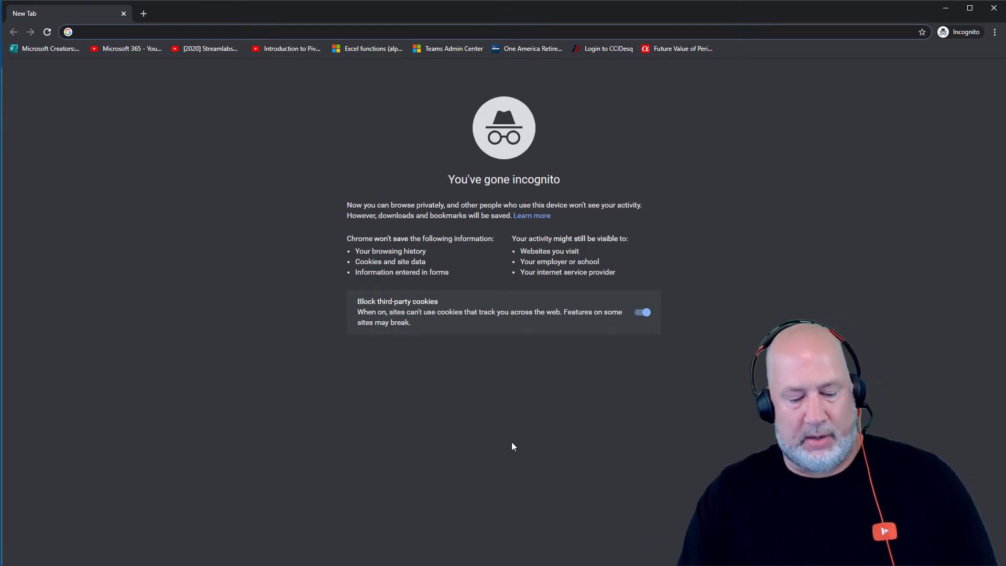
Load the copied upload link in an incognito tab and open its file picker
key(ctrl+v)
key(Return)
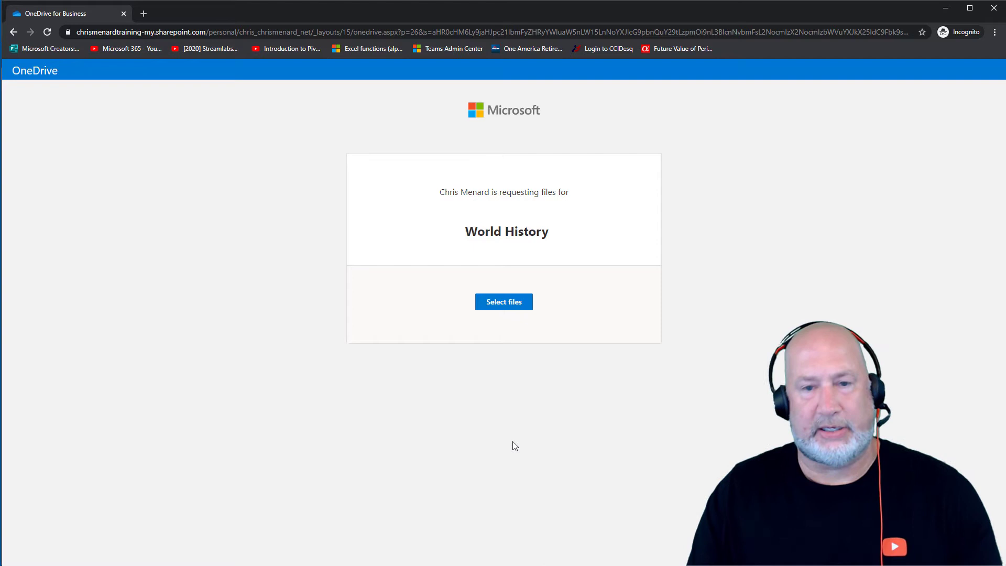
click(512, 308)
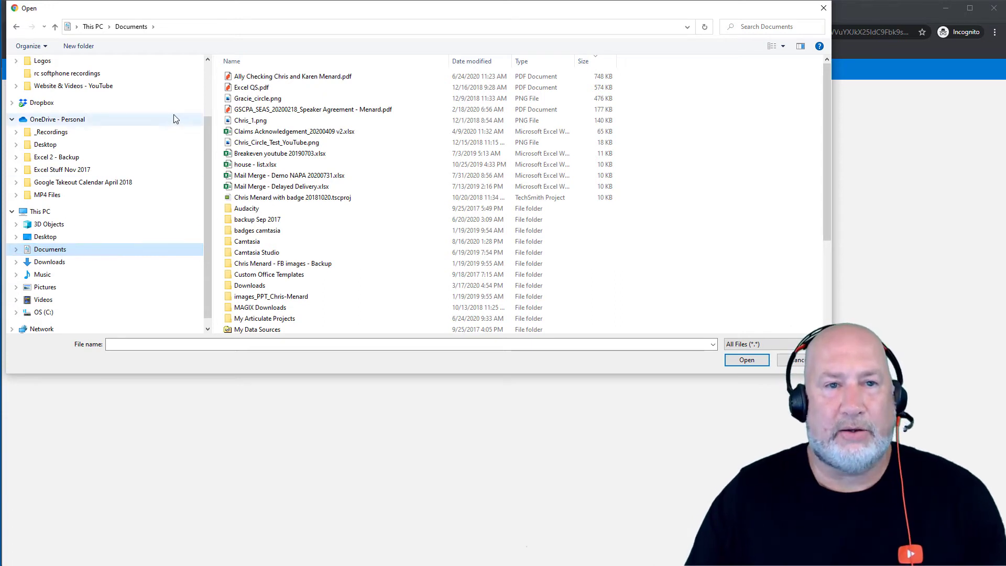
Choose Gracie_circle.png, Breakeven youtube 20190703.xlsx and Excel QS.pdf for upload
click(281, 99)
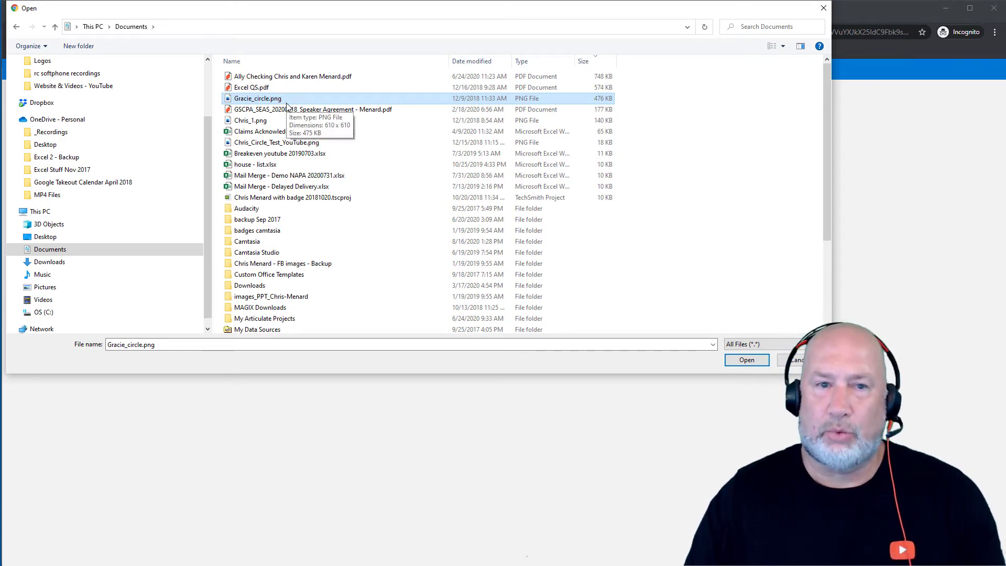
ctrl+click(314, 153)
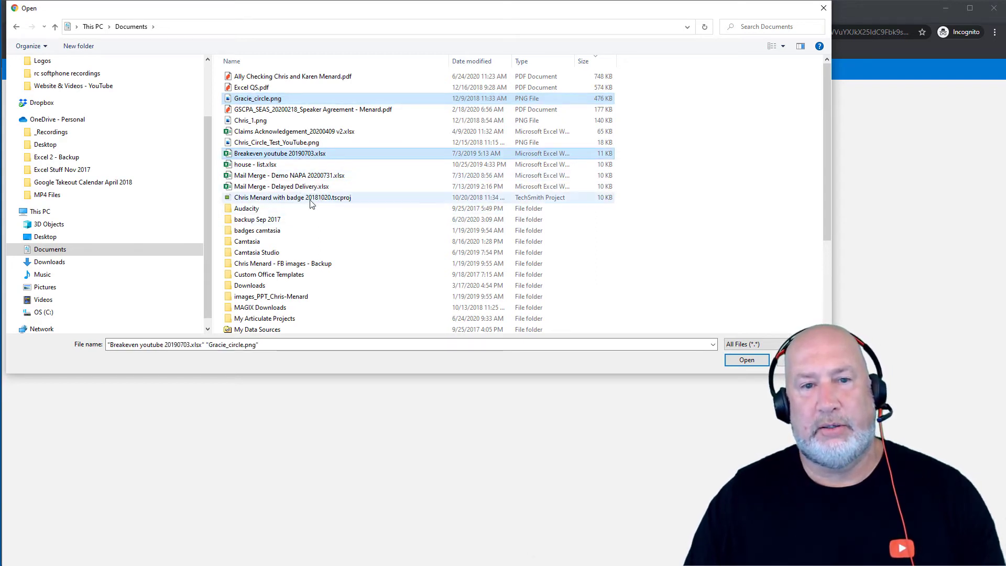
ctrl+click(274, 88)
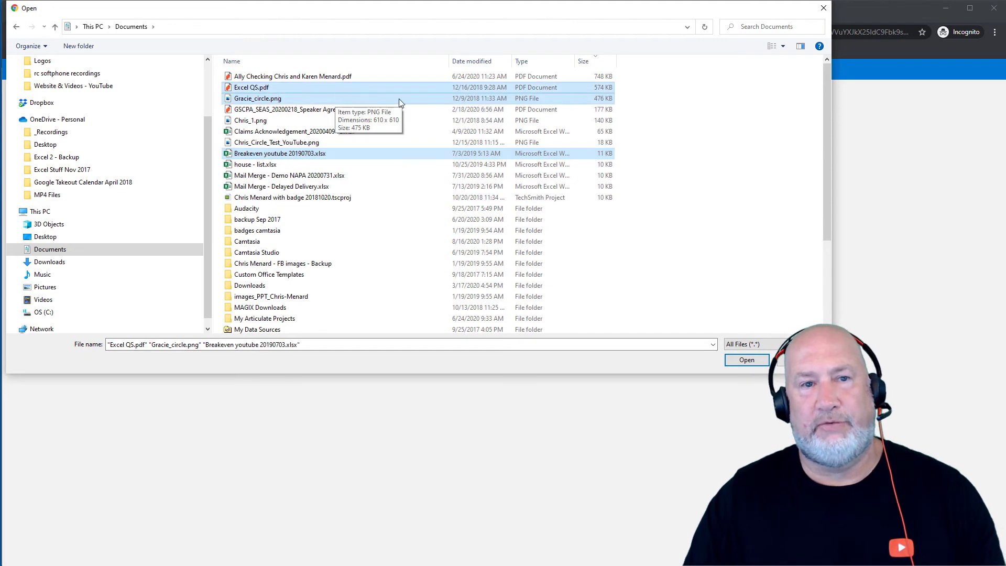
click(747, 360)
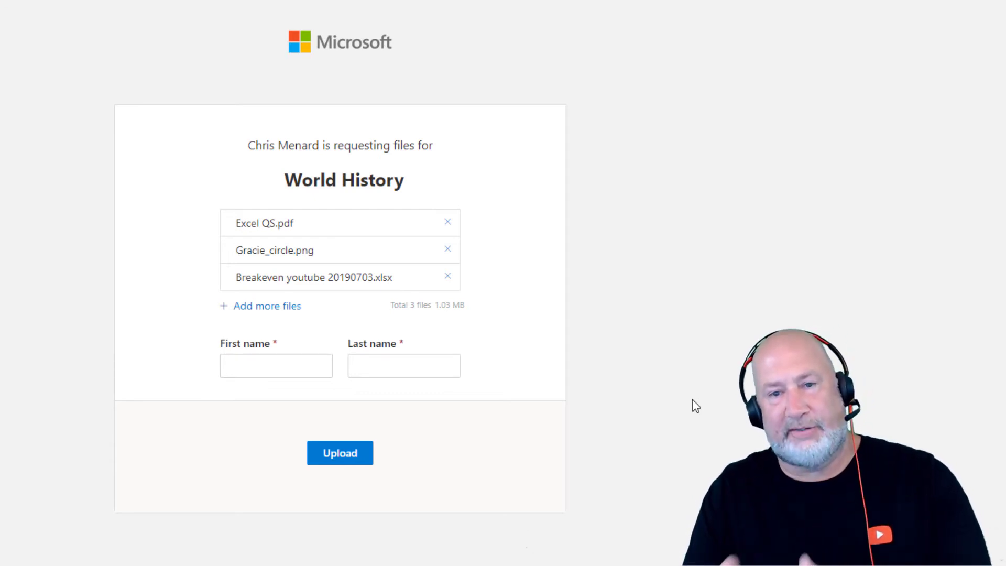
Enter the uploader's first and last name and upload the three files
click(273, 362)
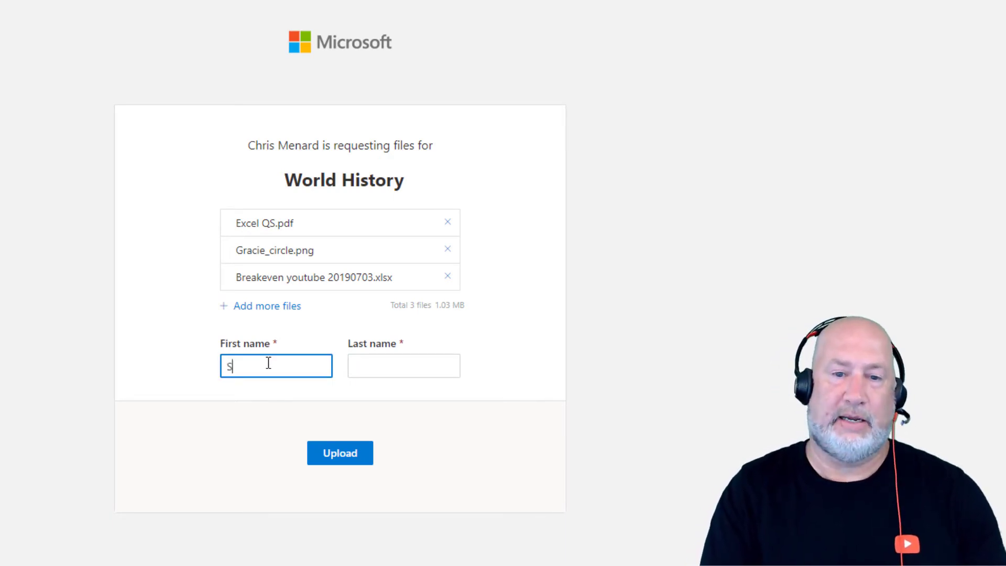
key(Tab)
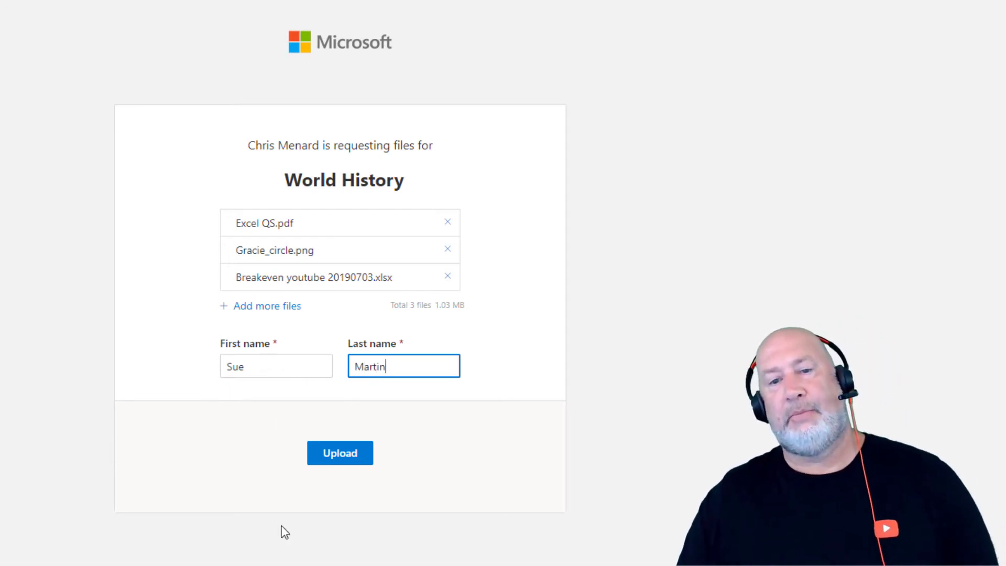
click(352, 456)
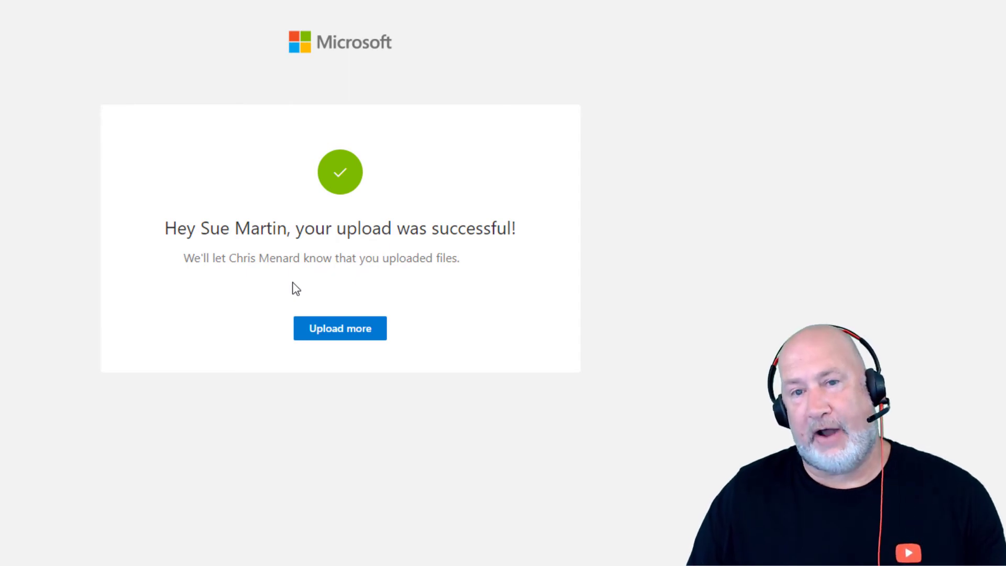
Upload the .tscproj project file as an additional World History submission
click(355, 334)
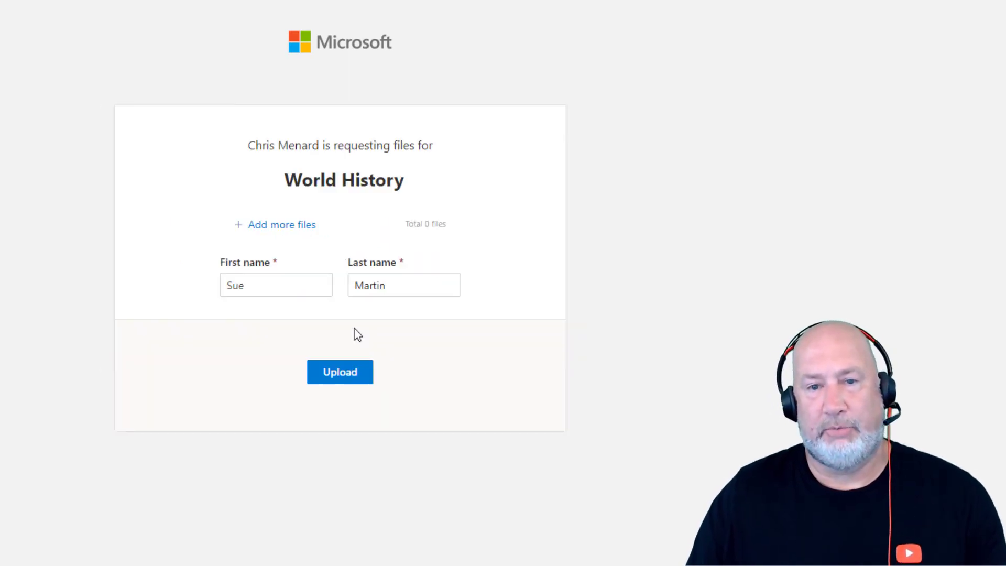
click(294, 237)
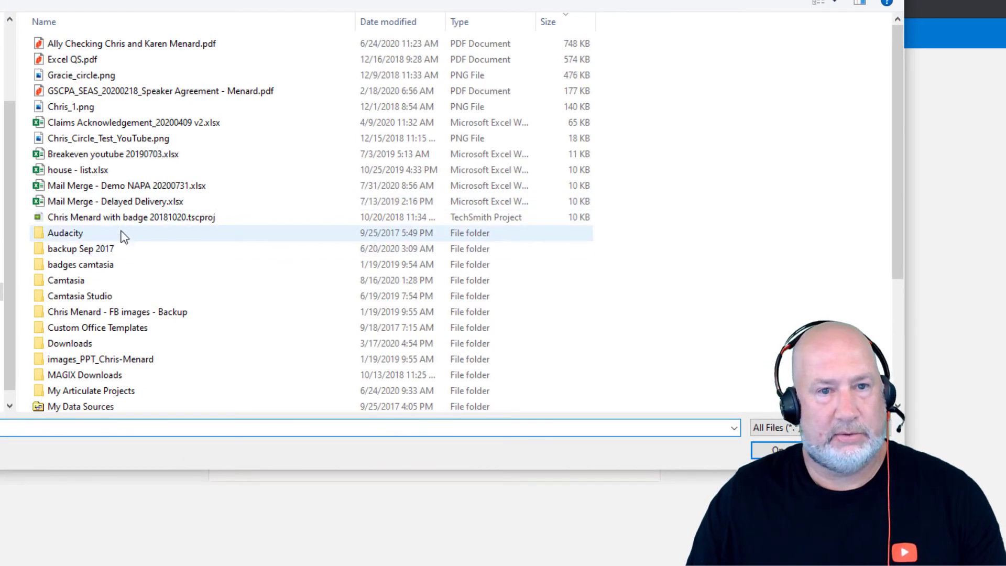
double_click(129, 216)
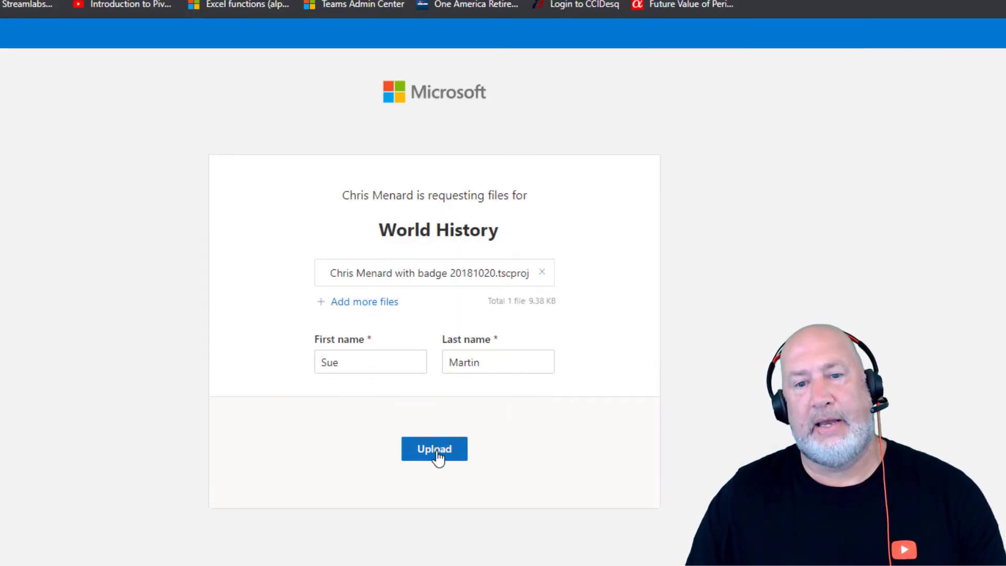
click(434, 449)
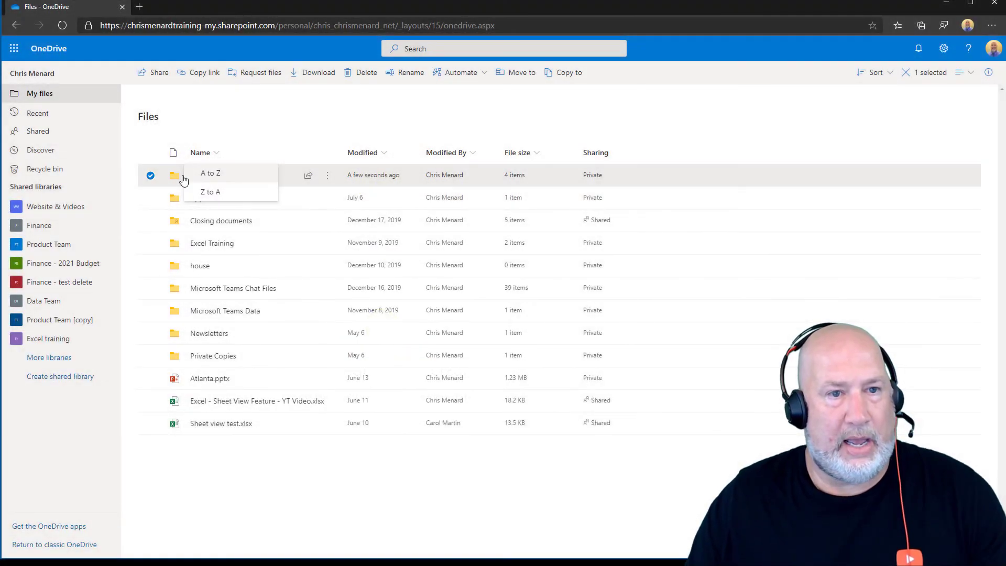
Open the A1 Test folder to review its four guest-uploaded files
click(184, 178)
click(198, 178)
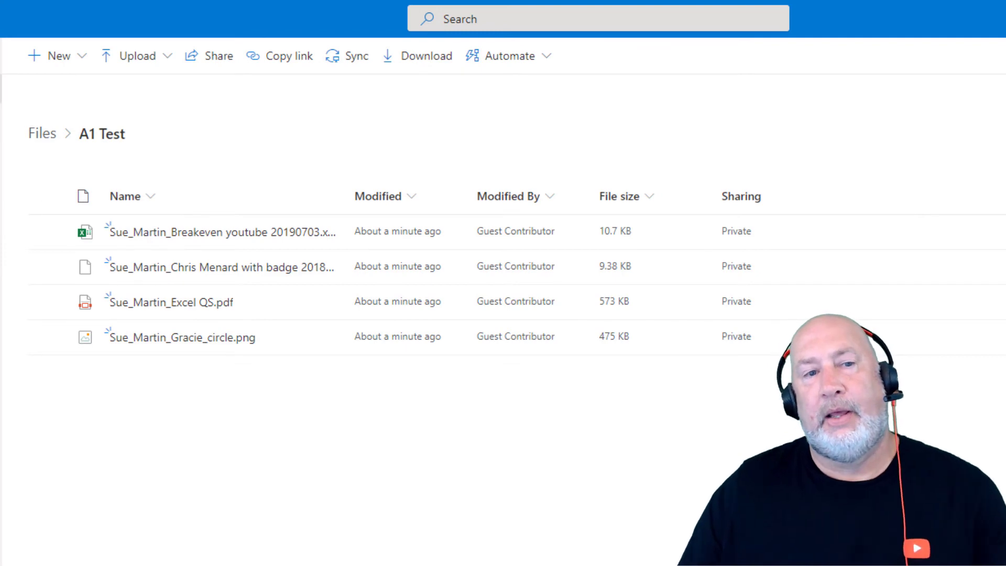
mouse_move(321, 242)
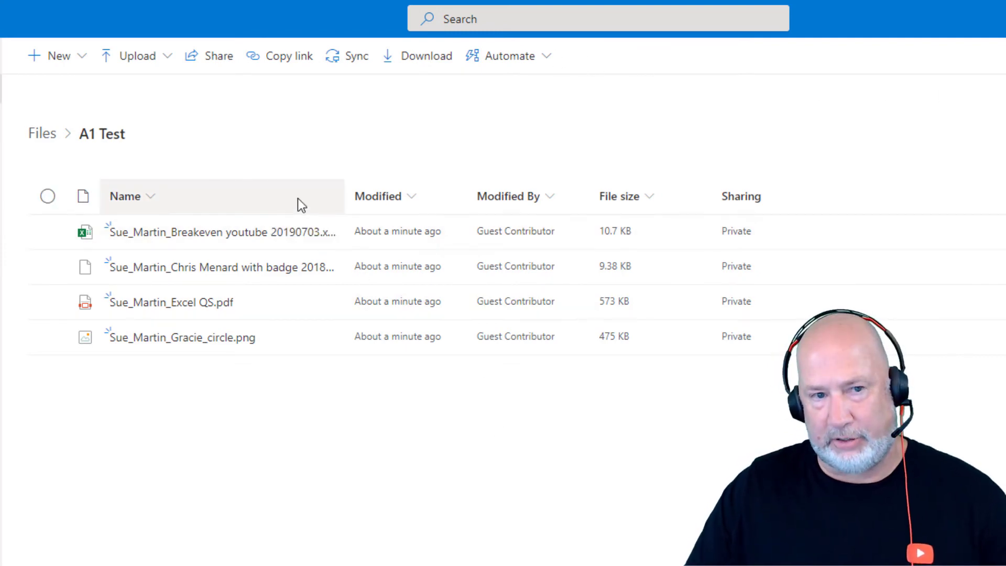
Back in the Files root, create a folder named '12 test' and select it
click(42, 136)
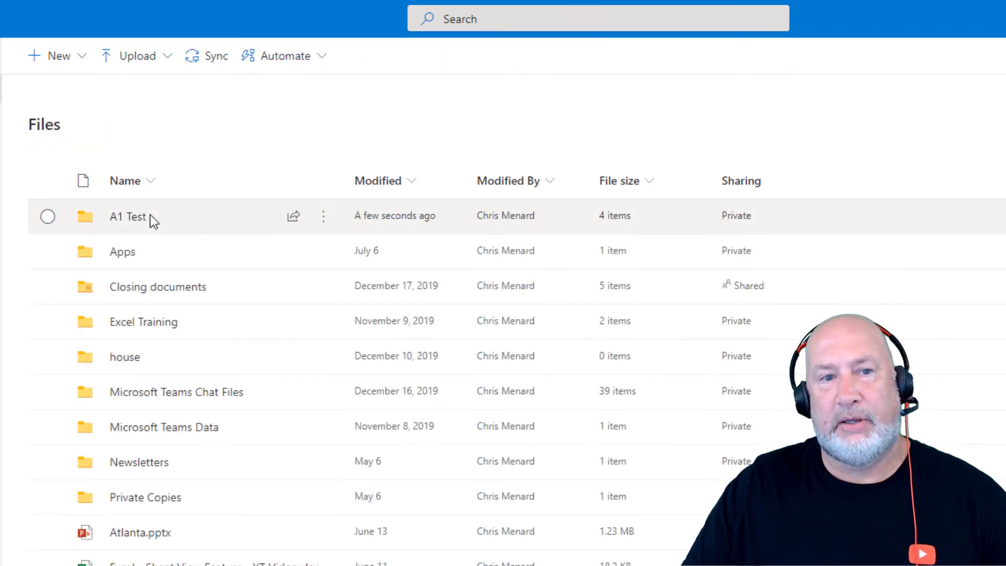
click(74, 66)
click(63, 89)
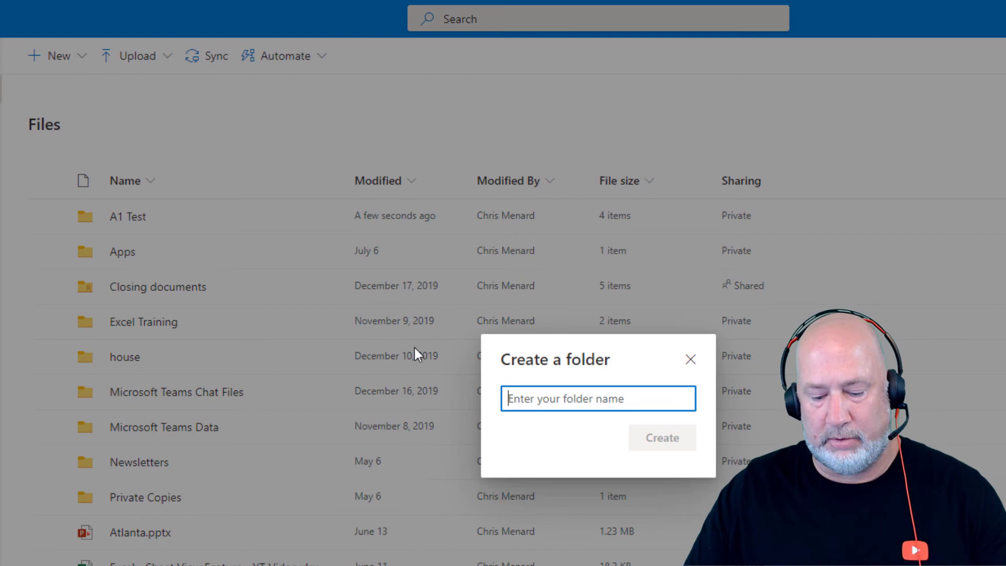
text(12 tes)
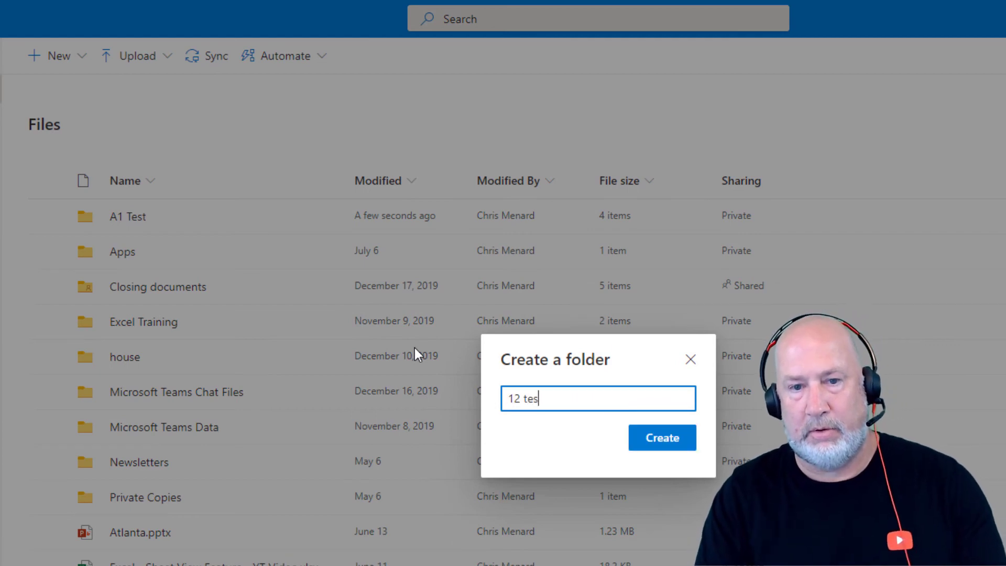
key(BackSpace)
key(BackSpace)
text(est)
key(Return)
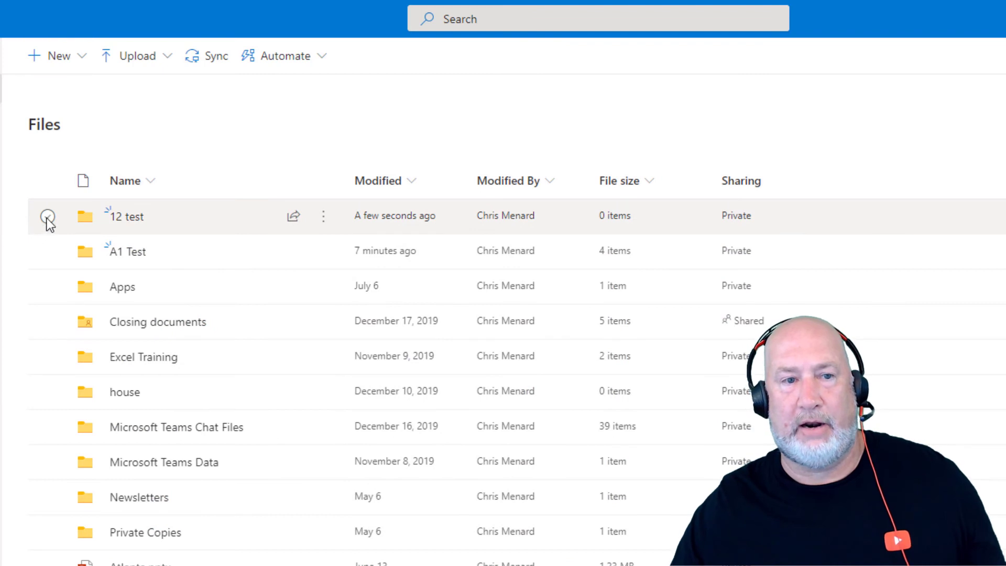
click(47, 217)
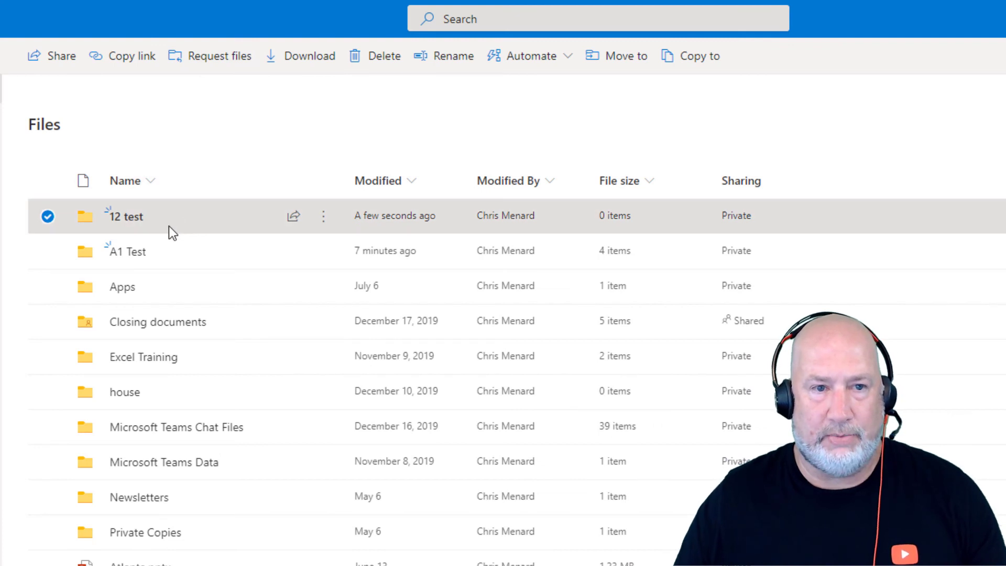
Create a file request named 'TEST' for 12 test and copy its upload link
click(214, 62)
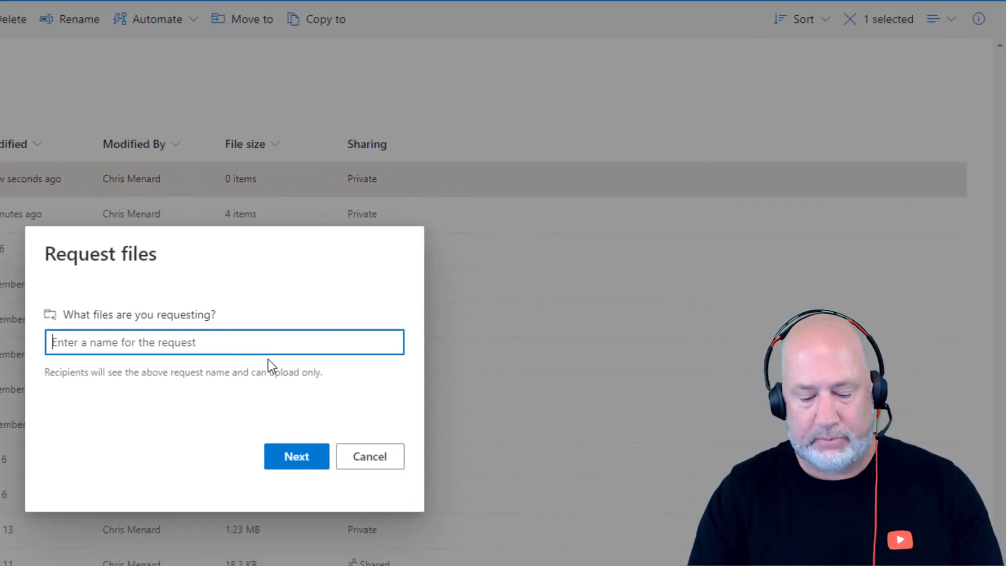
text(TEST)
key(Return)
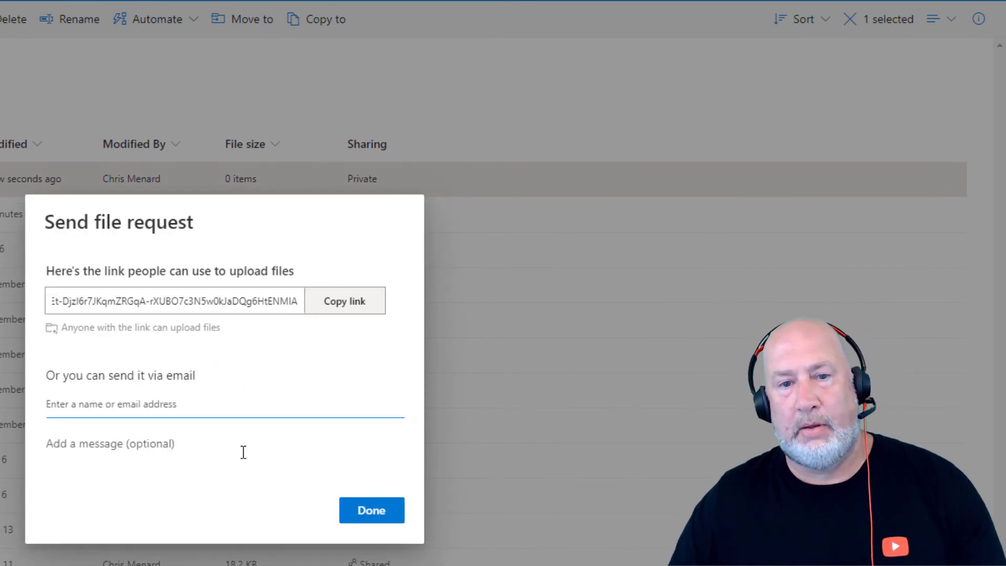
click(349, 309)
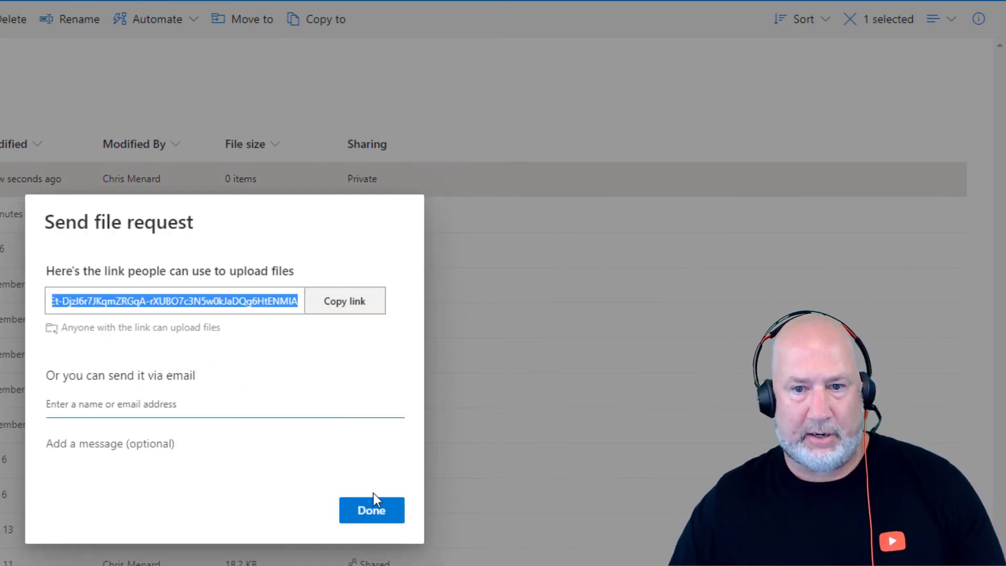
click(375, 511)
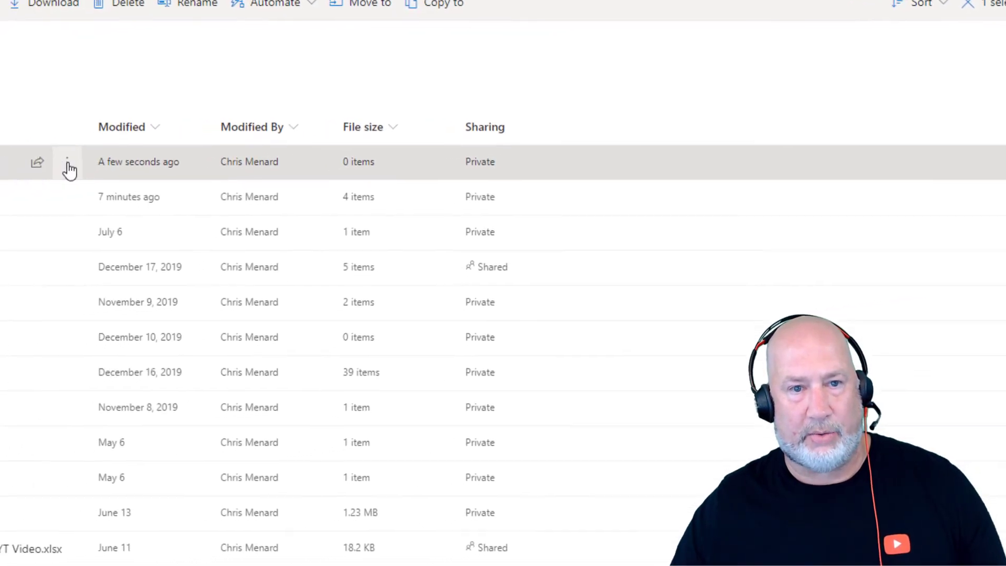
Open the 12 test folder's upload link settings and its Sep 15 2020 expiry calendar
click(67, 164)
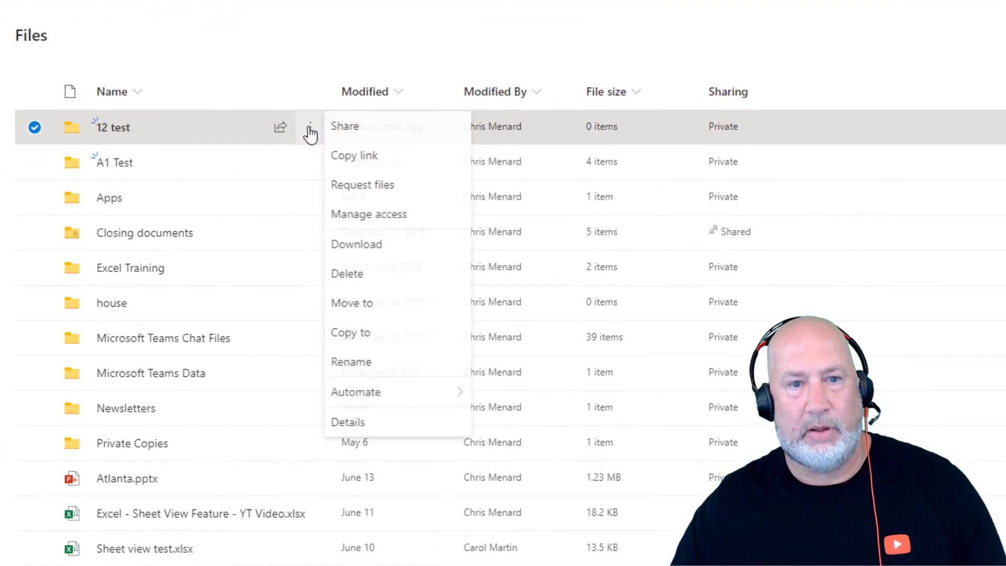
click(203, 172)
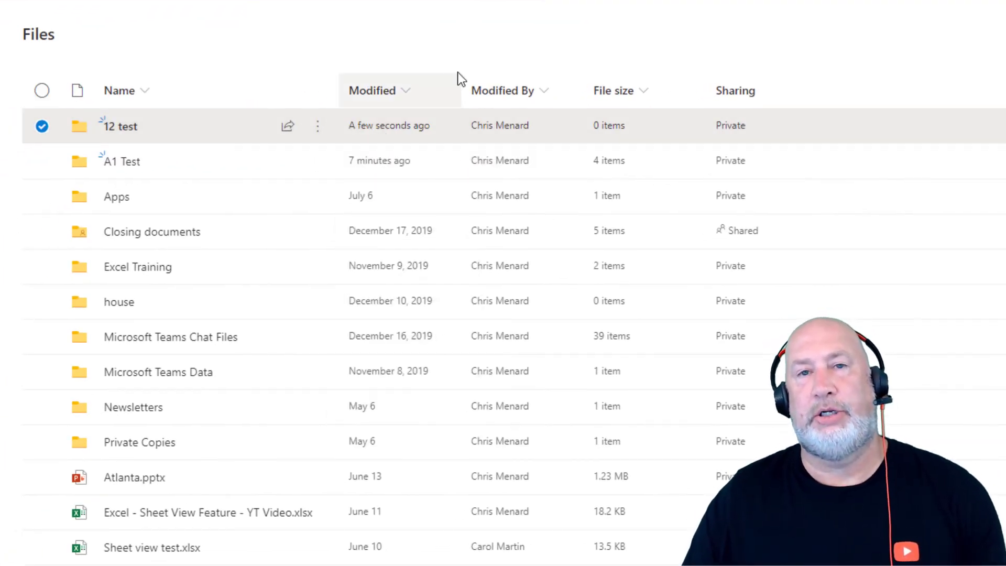
click(318, 129)
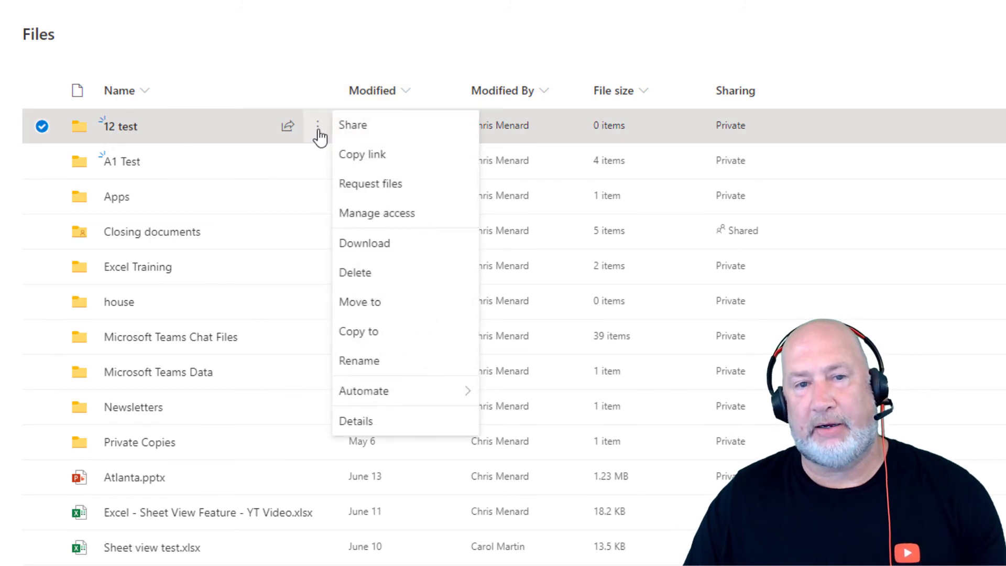
click(360, 216)
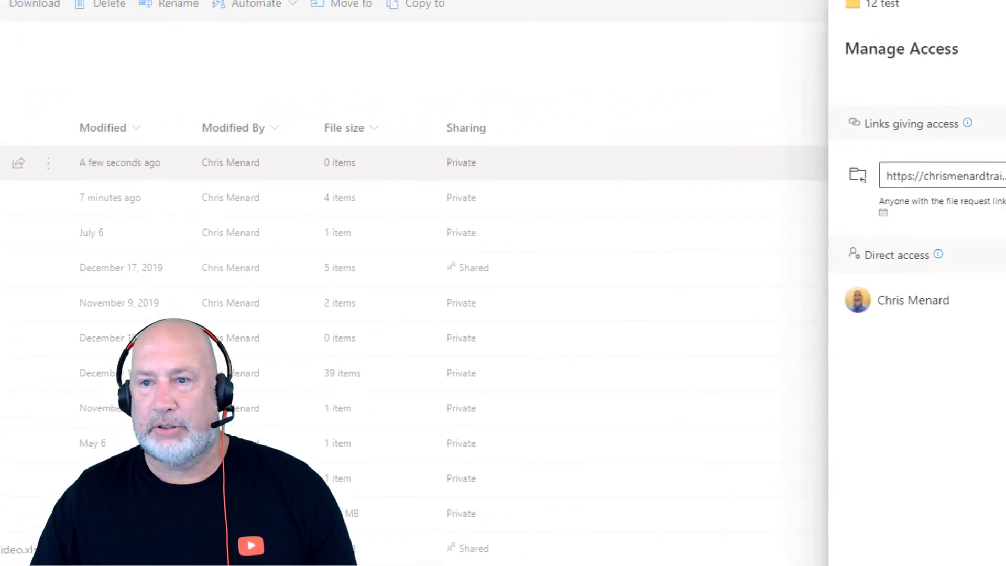
click(976, 194)
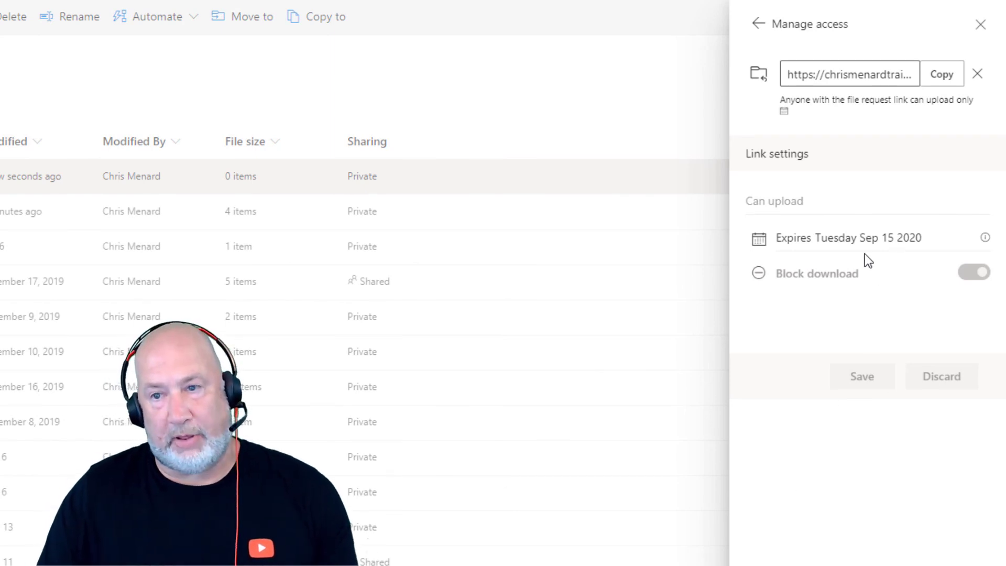
click(941, 245)
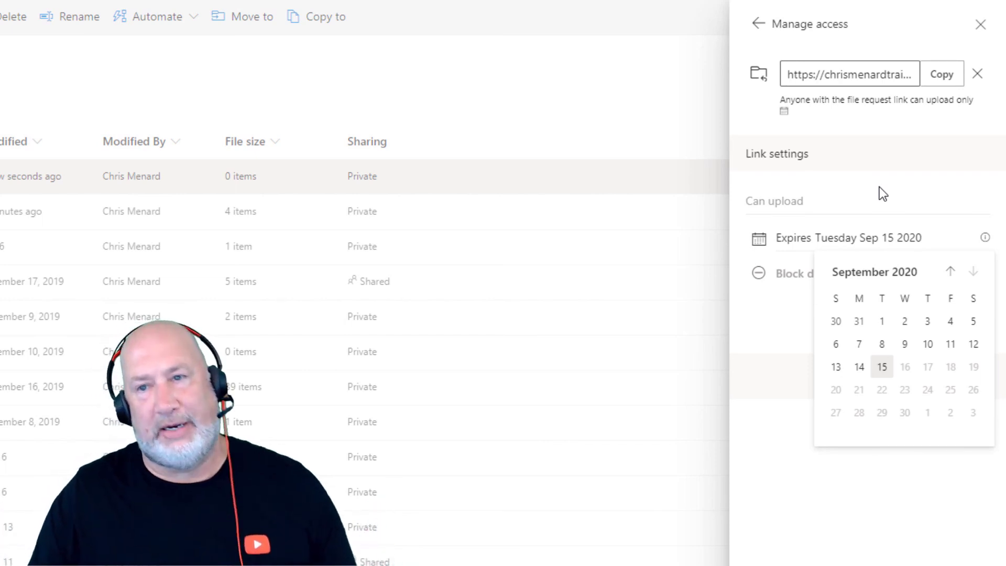
Close the date picker, leaving the upload link's expiry at Tuesday Sep 15 2020
click(880, 187)
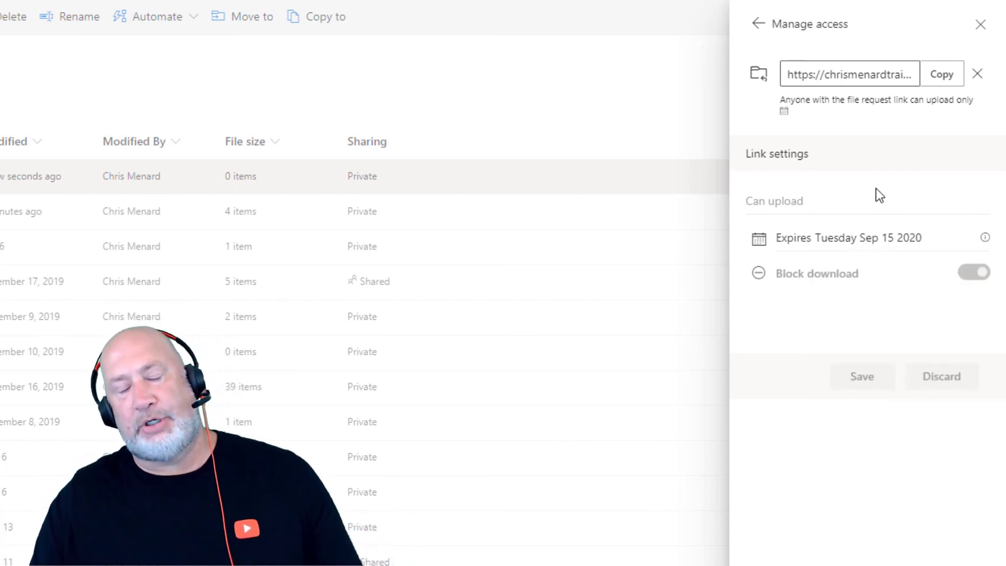